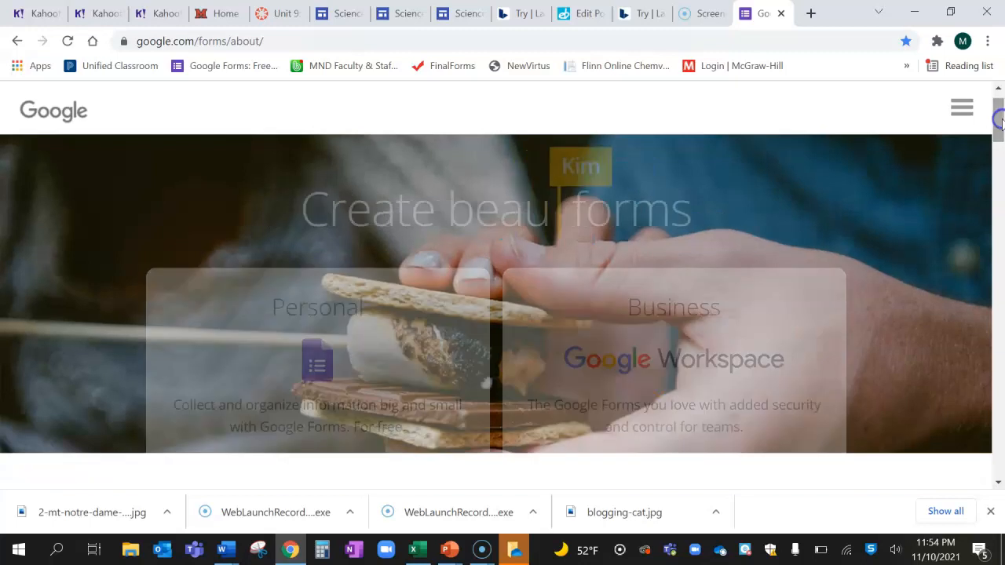
Open the personal version of Google Forms and create a new blank form.
click(307, 371)
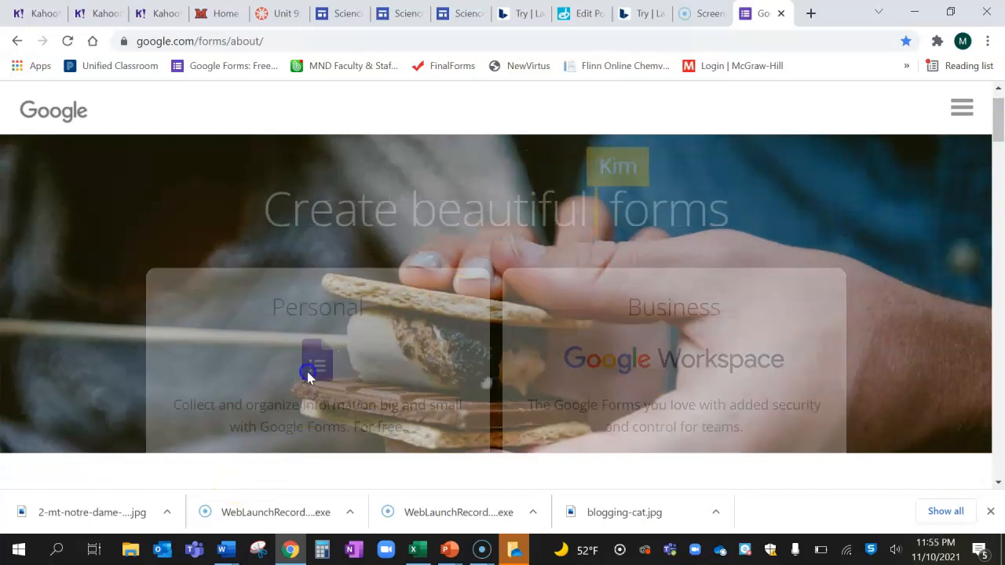
click(313, 451)
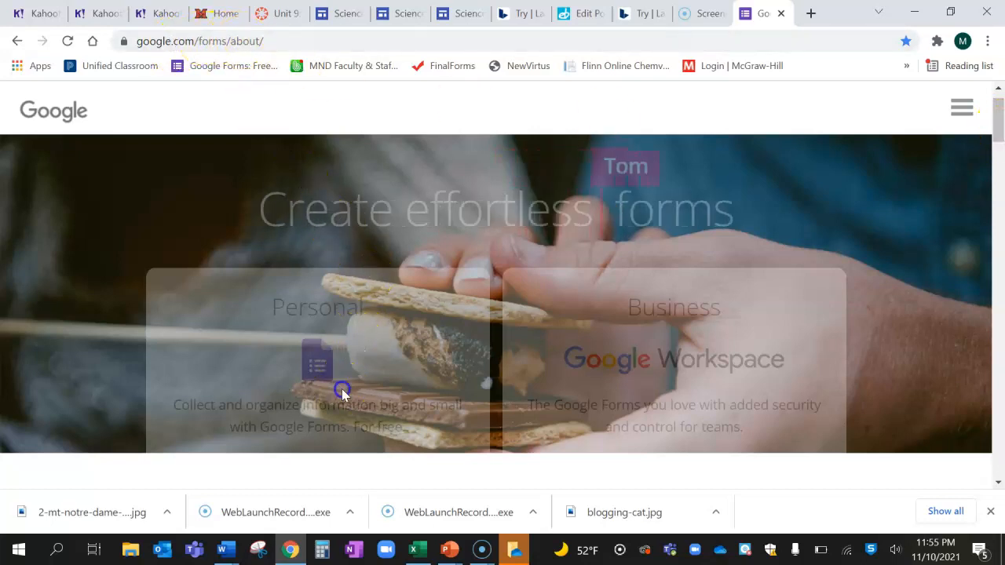
drag(1004, 116, 995, 86)
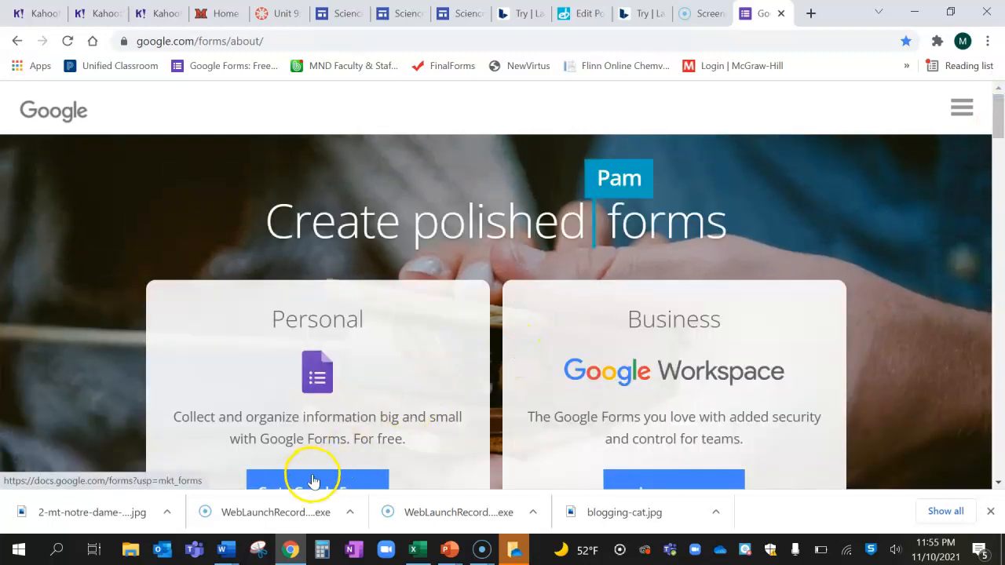
click(314, 475)
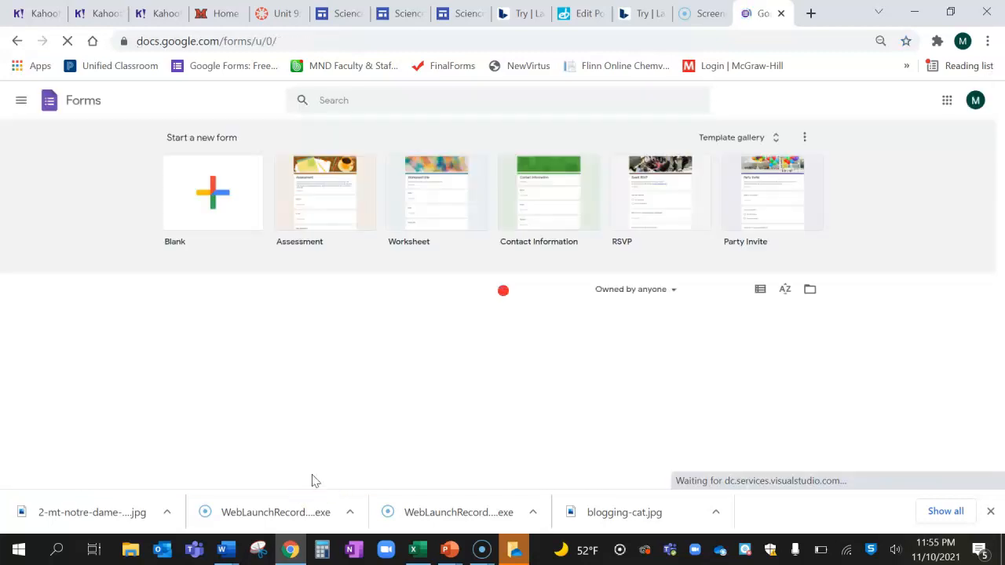
click(206, 209)
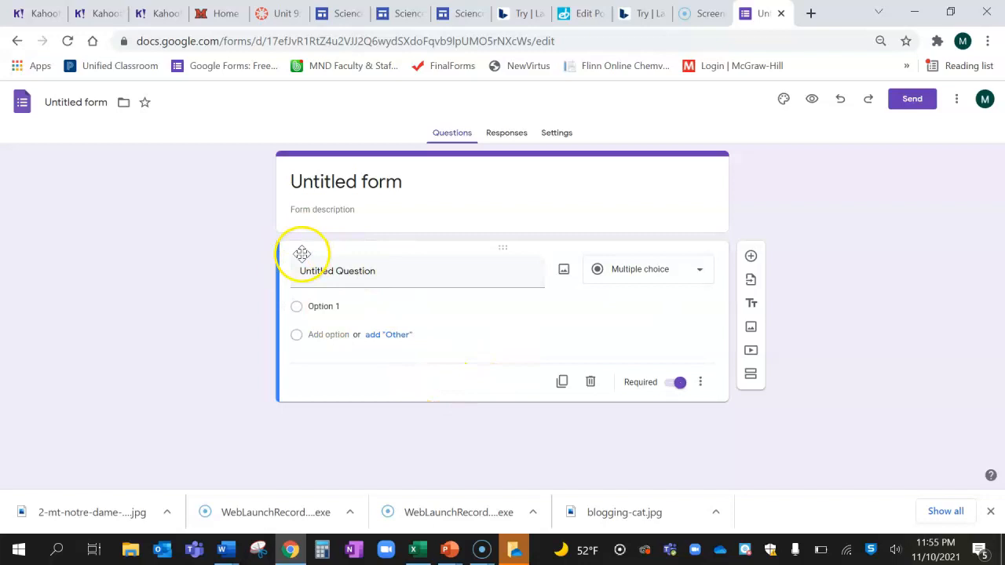
Make the form a quiz and set its grades to be released later, after manual review.
click(553, 134)
click(556, 218)
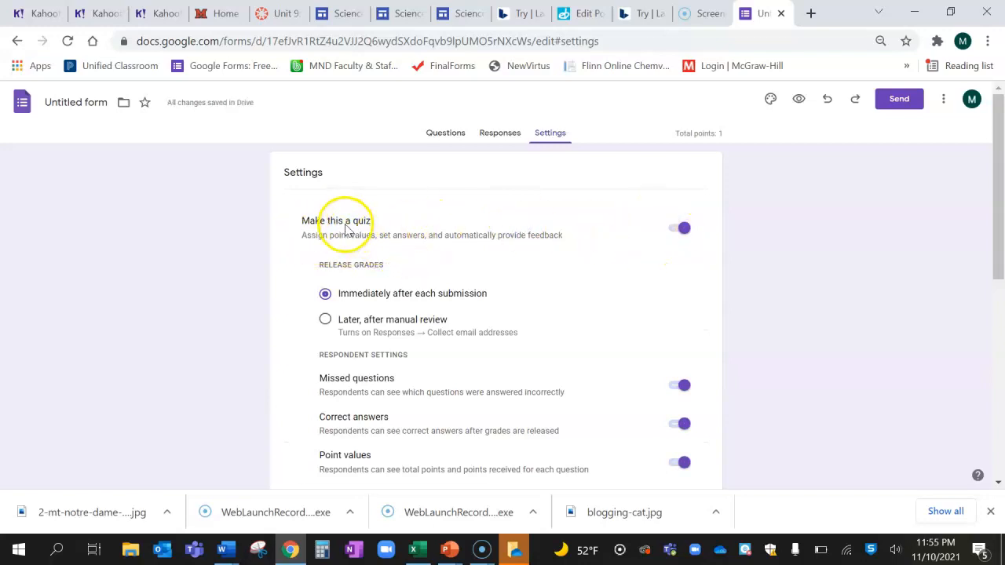
click(322, 323)
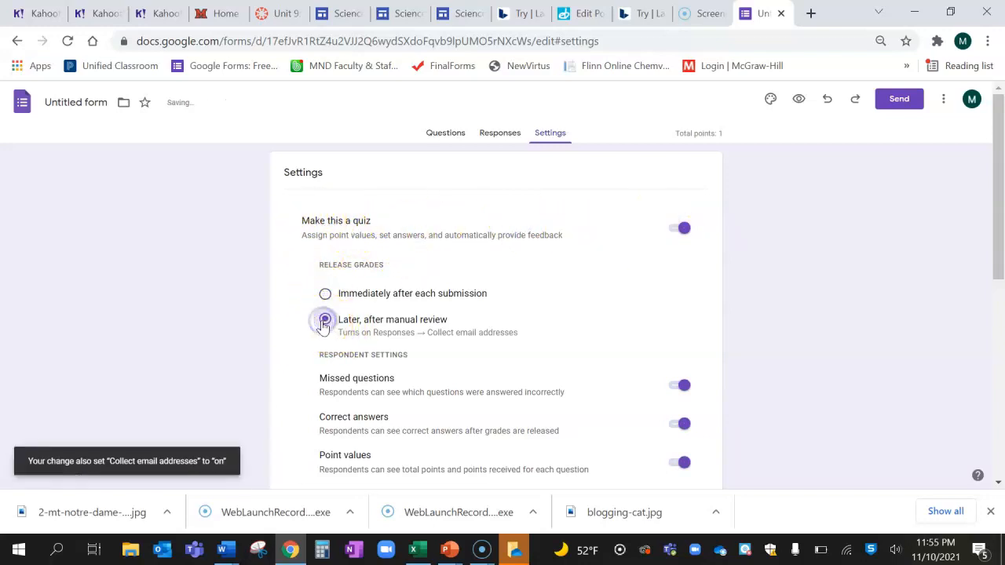
Expand the quiz's response settings and turn on the limit of 1 response per person.
drag(999, 153, 1001, 192)
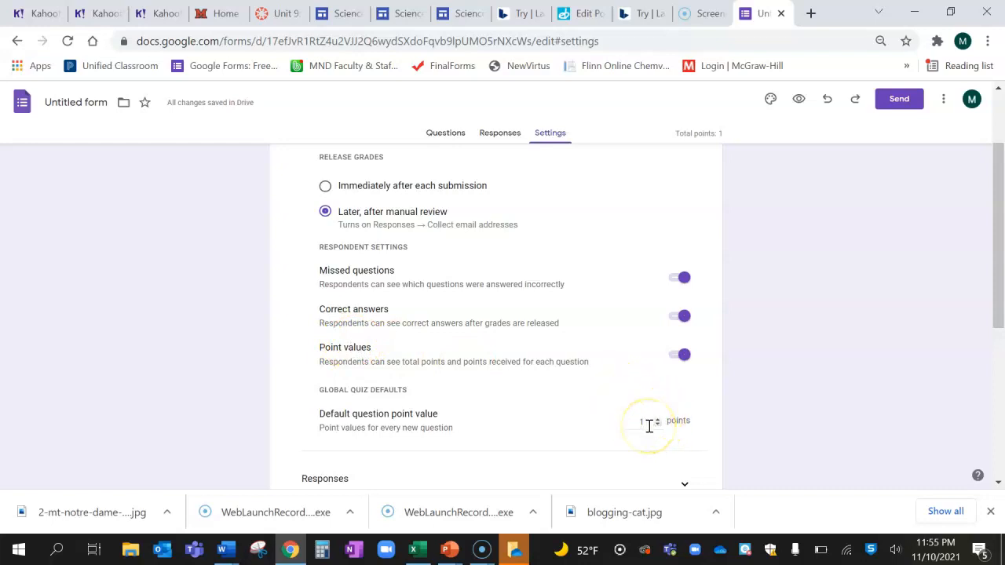
drag(998, 200, 998, 273)
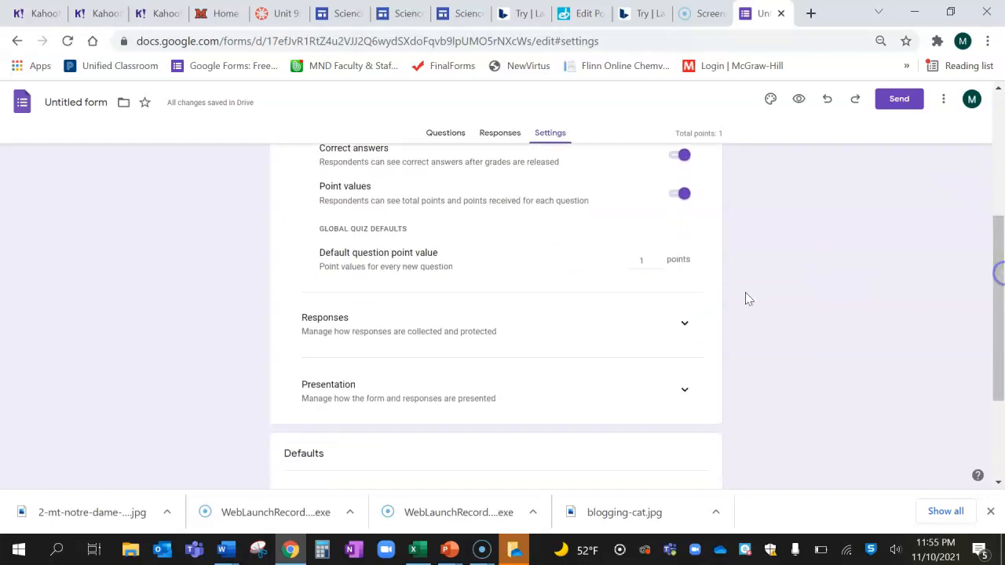
click(683, 323)
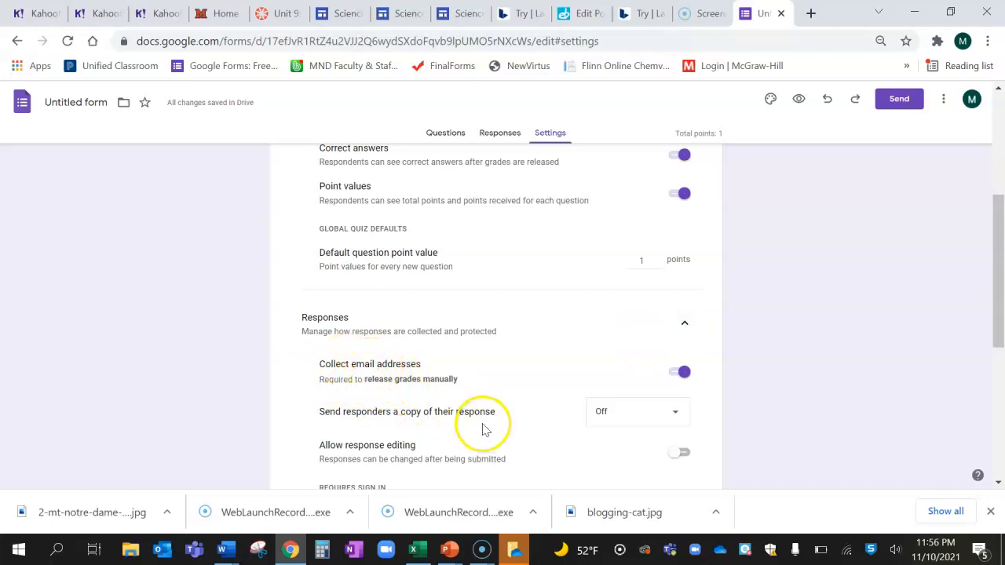
drag(996, 303, 999, 353)
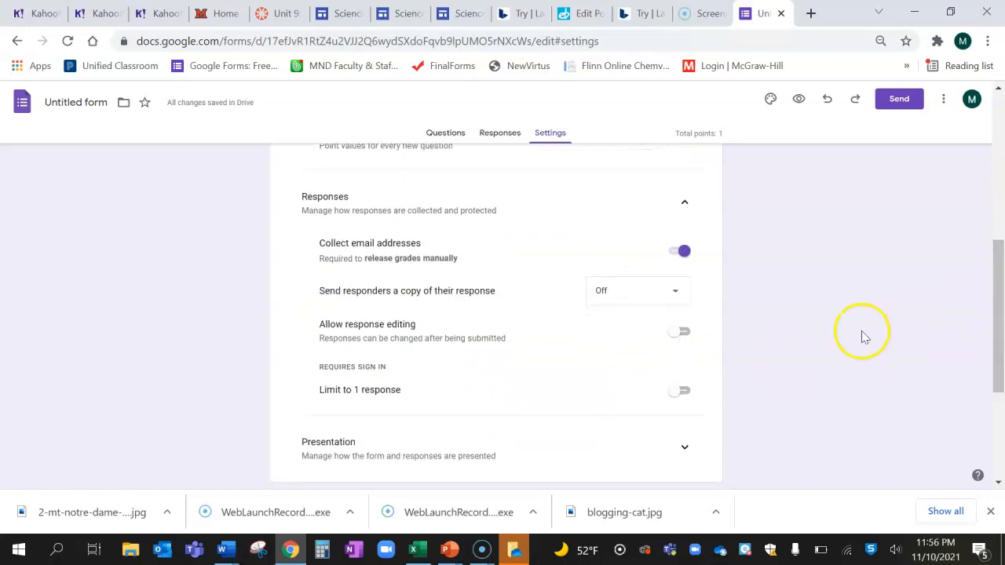
click(684, 393)
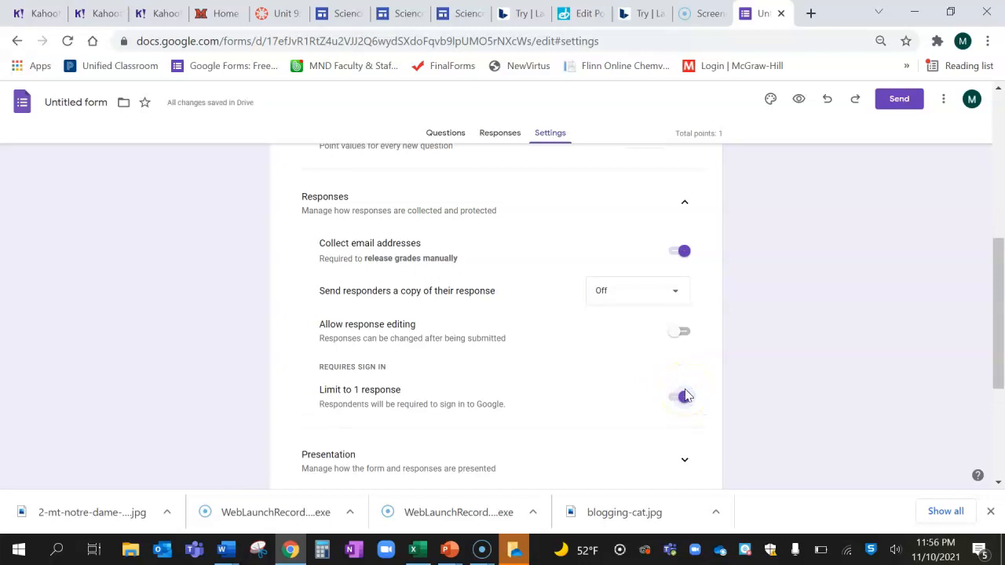
Change the first question's type to Checkboxes and set its text to "Which of these are animals?".
drag(995, 306, 1000, 157)
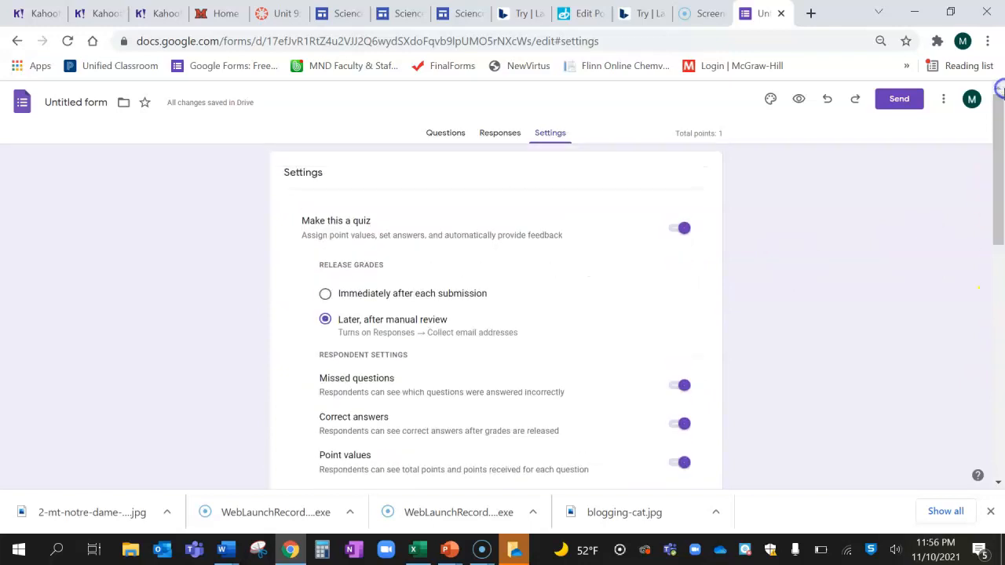
click(444, 135)
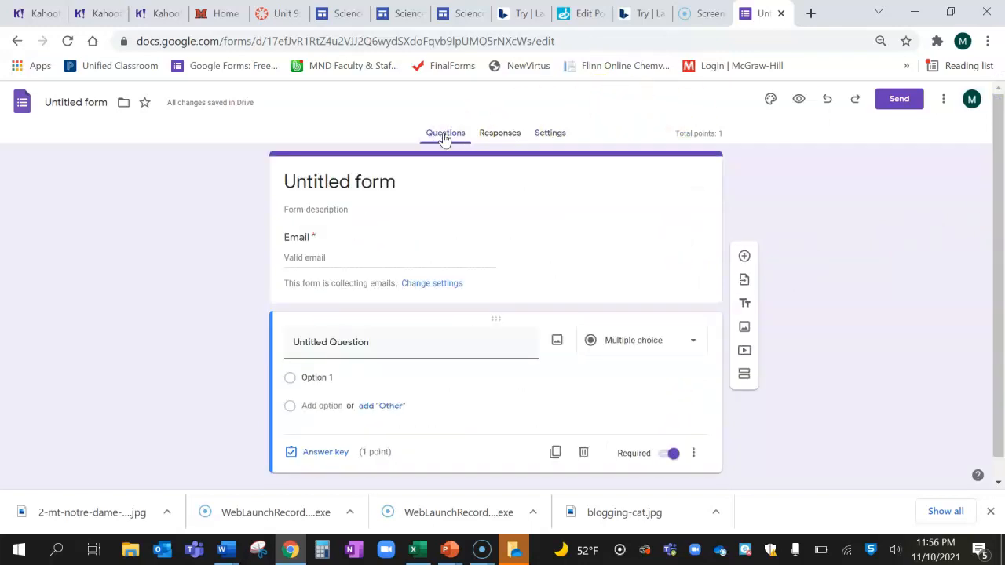
click(694, 341)
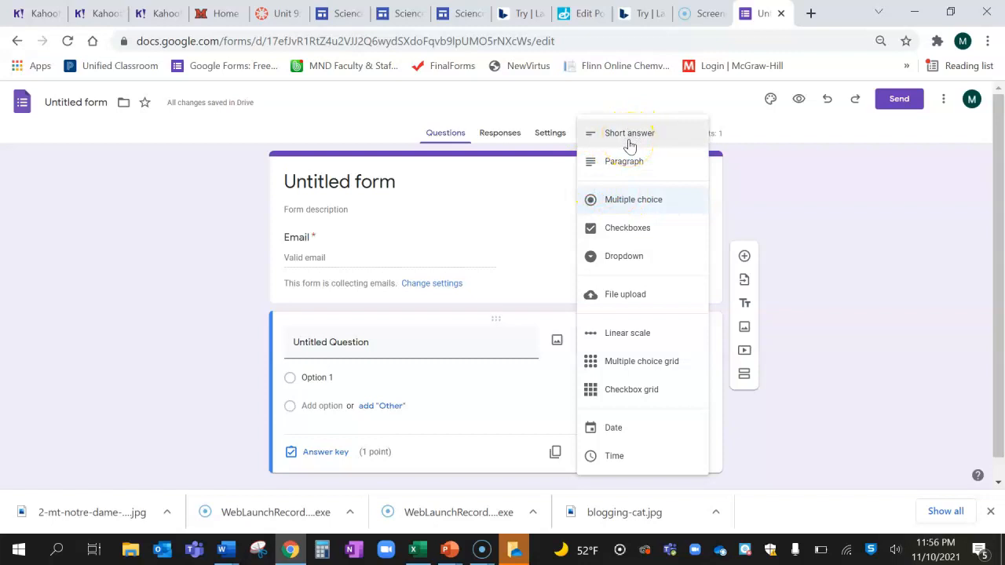
click(638, 162)
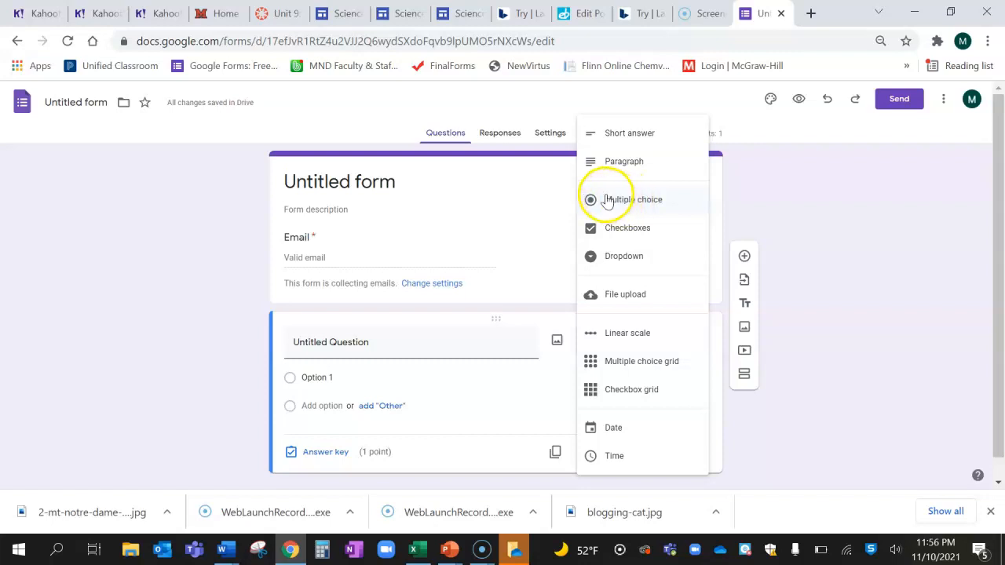
click(632, 228)
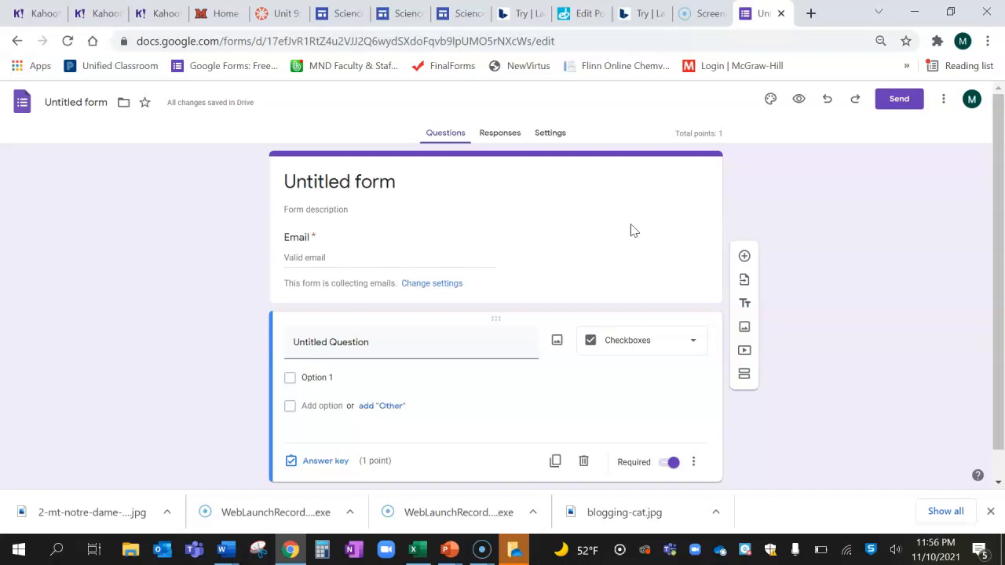
triple_click(384, 346)
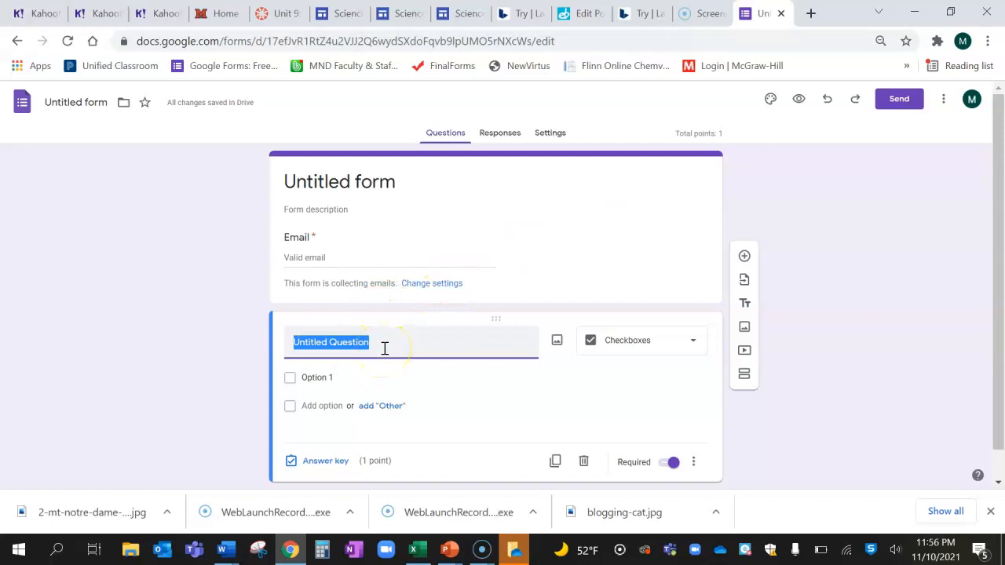
text(Which of thesee)
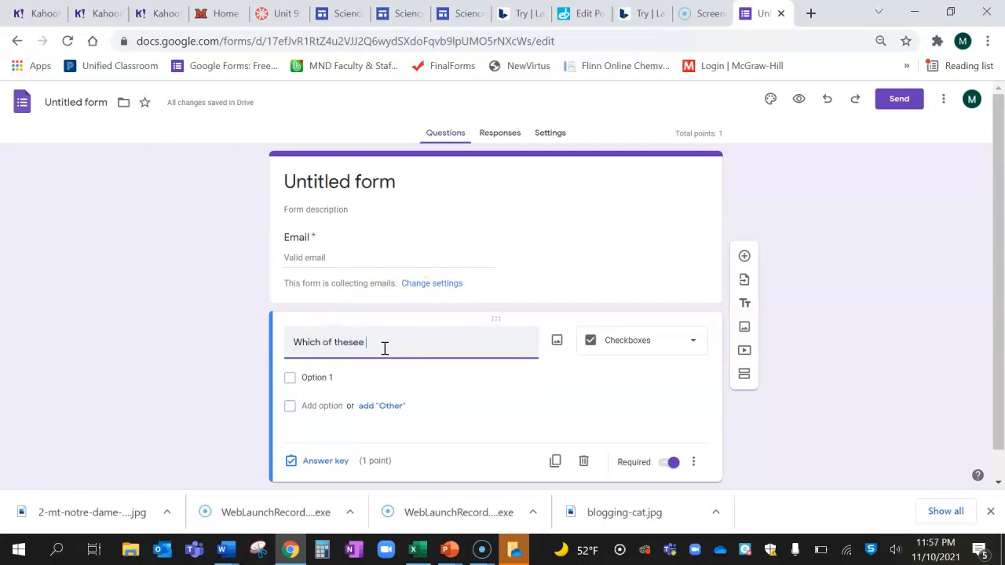
click(397, 350)
Enter the answer options cat, dog, fish and cactus for the animals question.
click(344, 380)
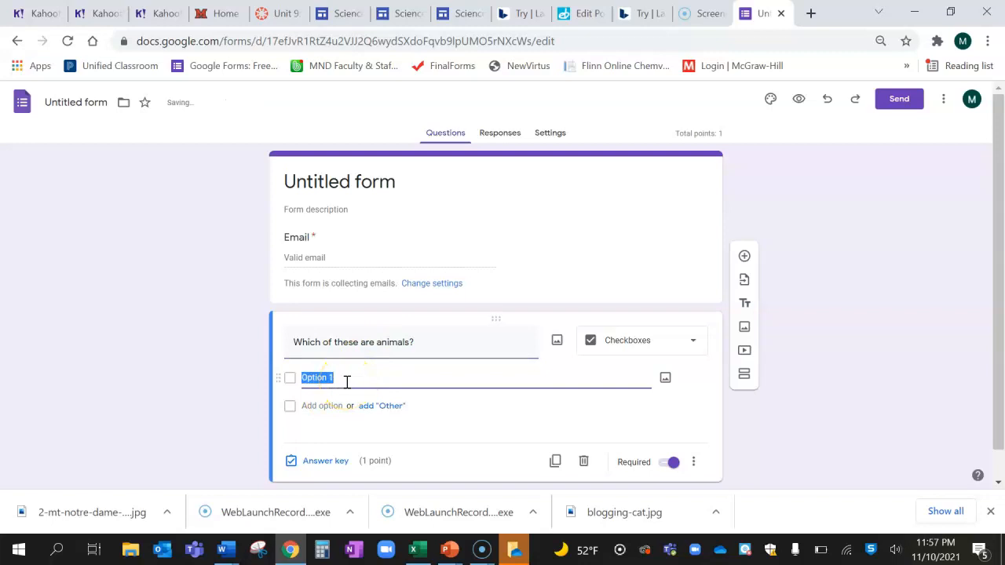
text(cat)
key(Return)
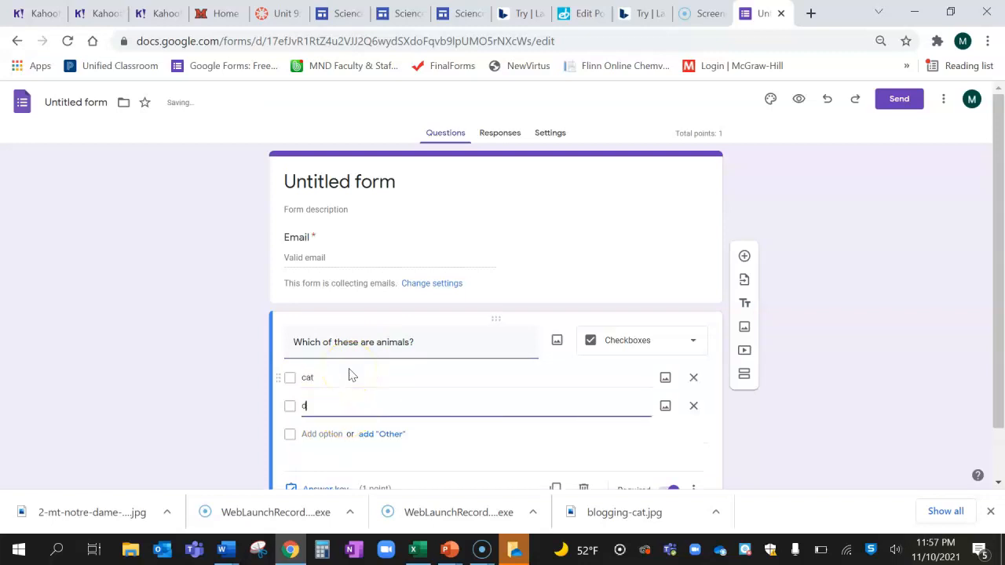
key(Return)
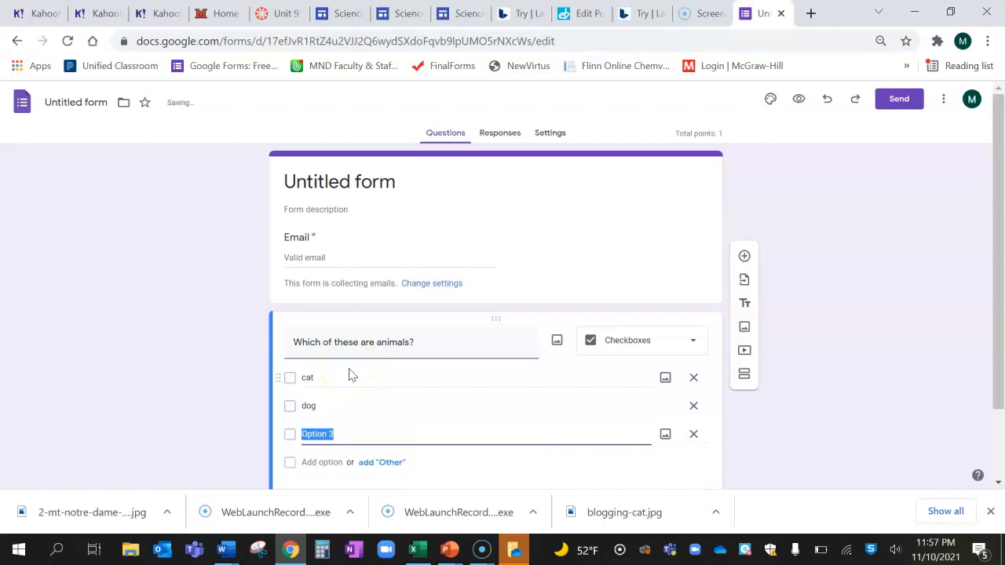
click(325, 463)
text(cactus)
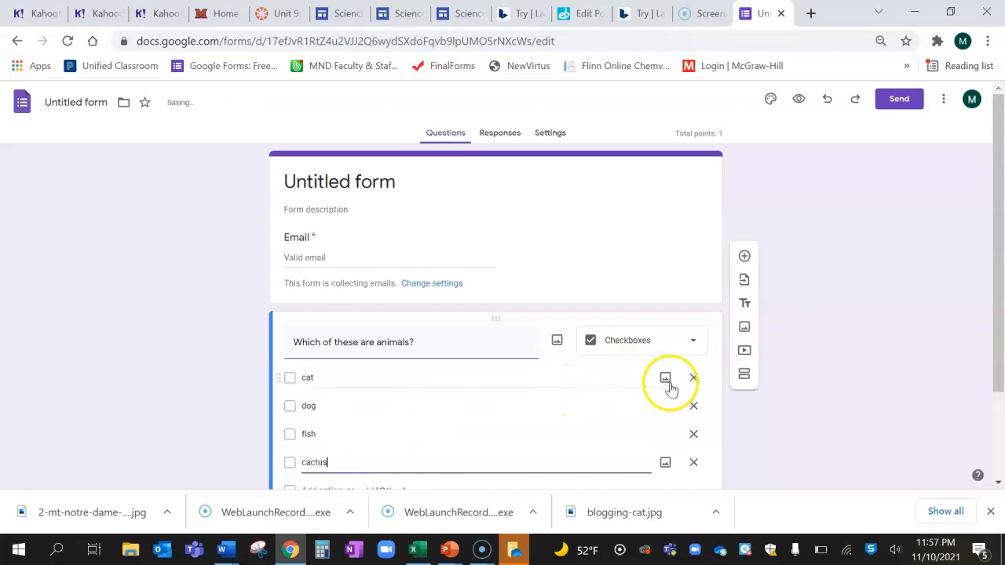
Mark cat, dog and fish as the correct answers in the animals question's answer key.
drag(995, 243, 1002, 312)
click(325, 453)
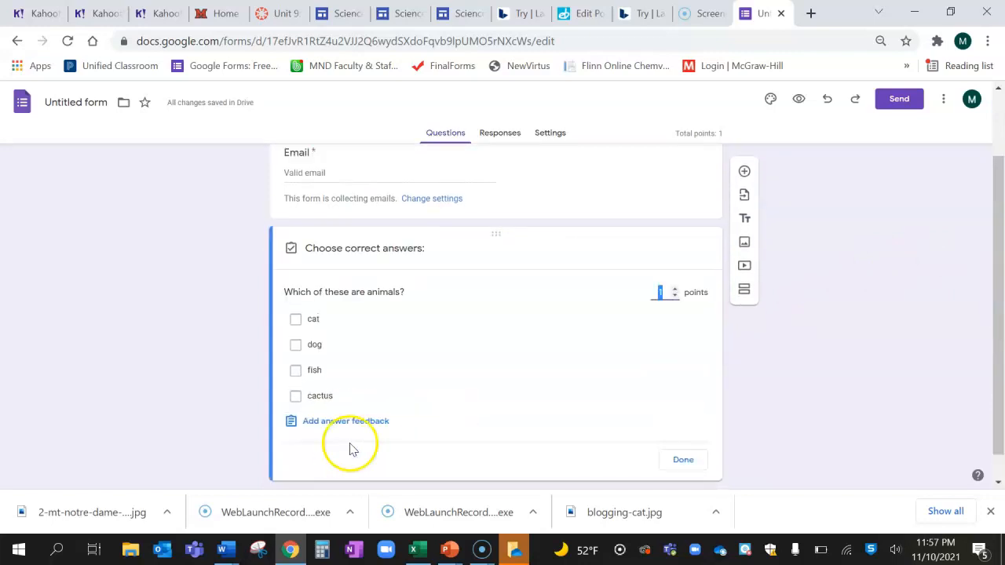
click(398, 319)
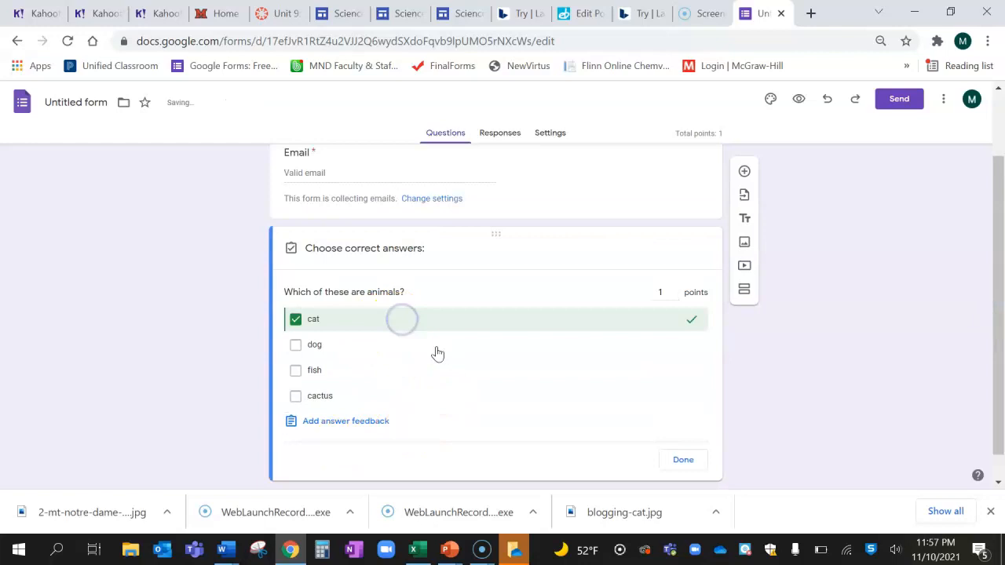
click(445, 352)
click(450, 373)
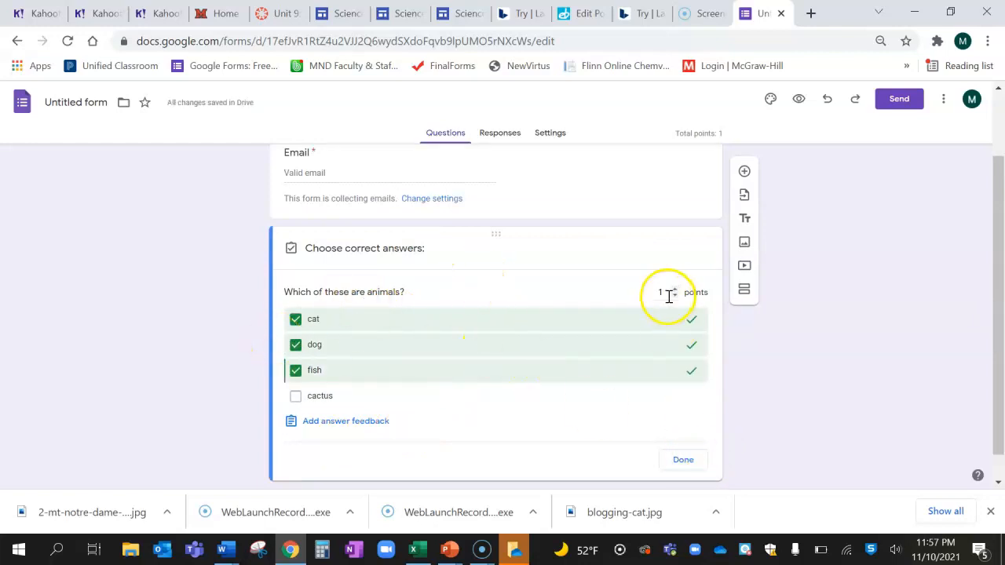
click(683, 462)
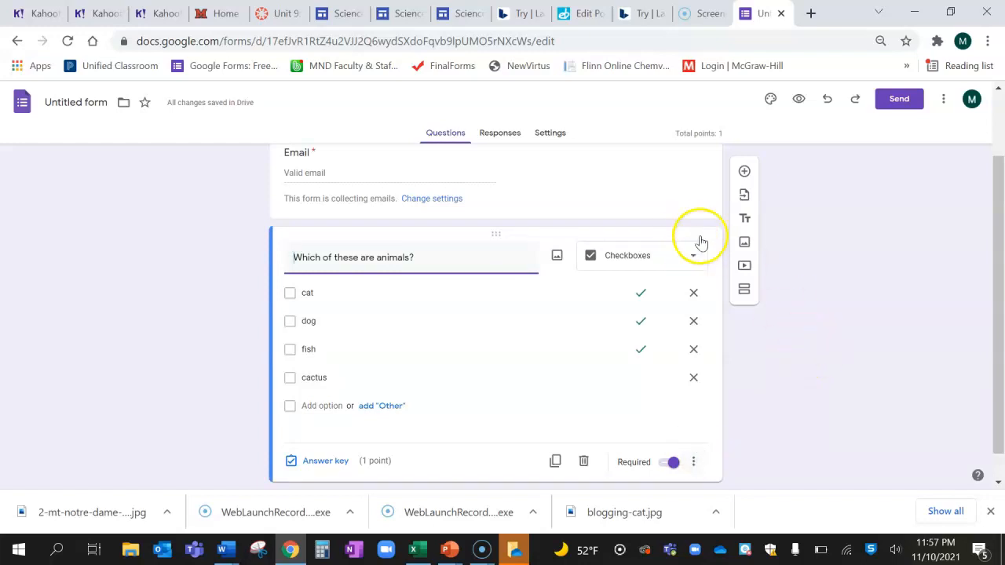
Add a second question of the File upload type and allow respondents to upload files to Drive.
click(744, 173)
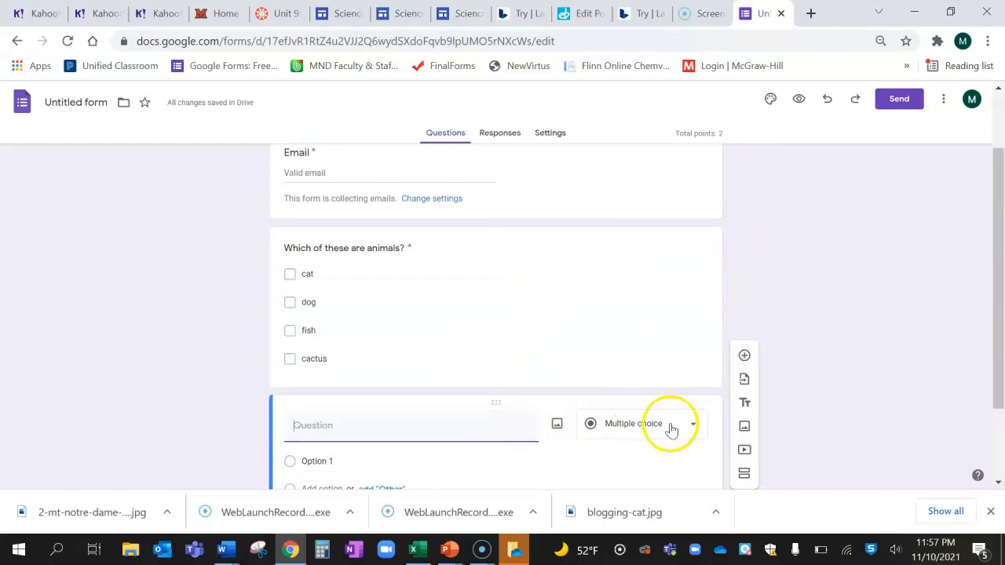
drag(995, 297, 1000, 338)
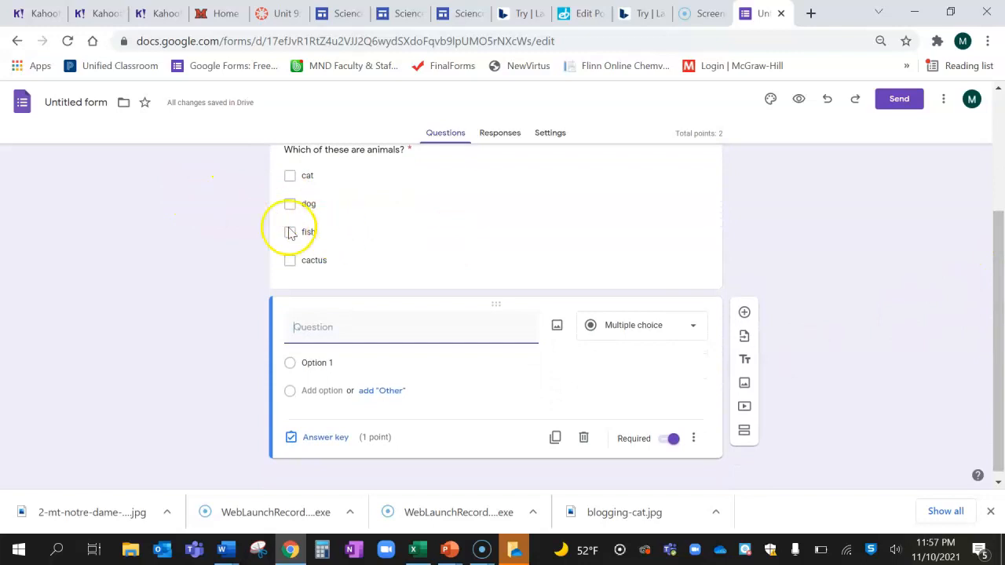
click(682, 323)
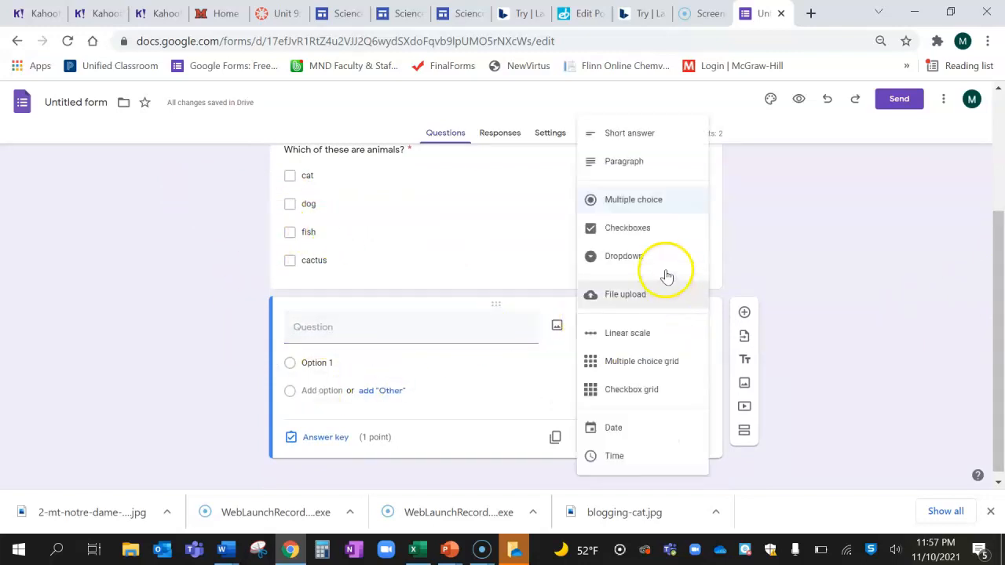
click(645, 257)
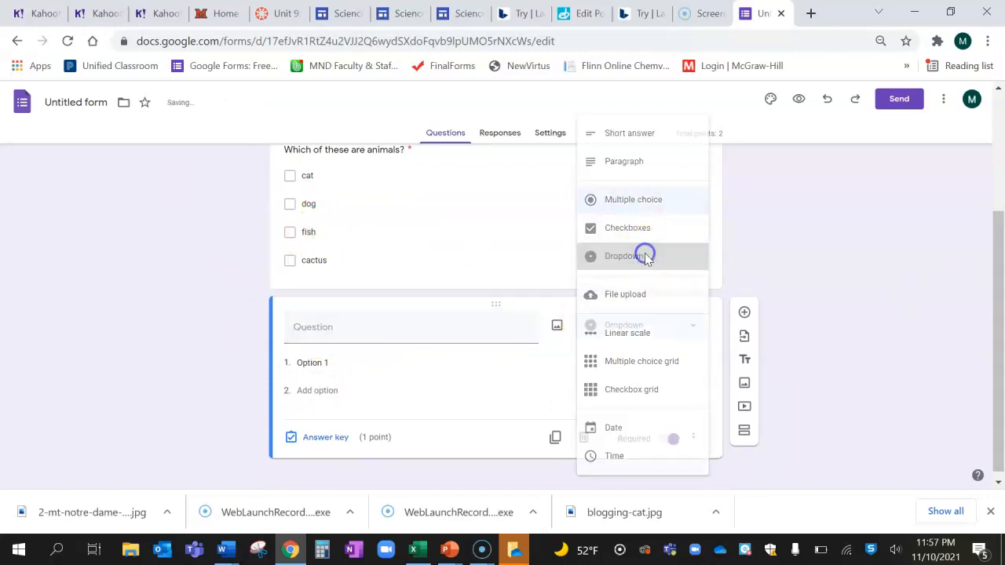
click(650, 336)
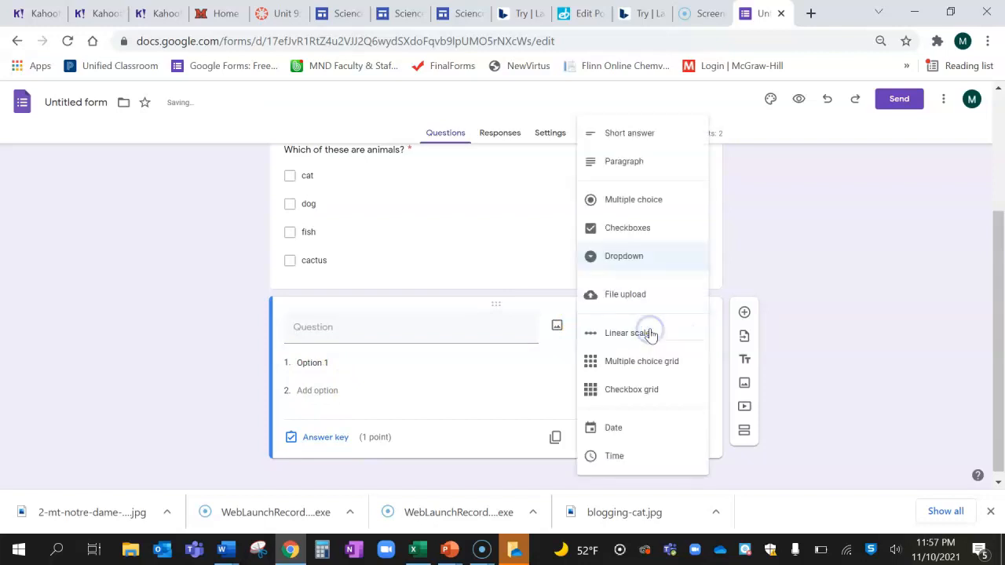
click(637, 293)
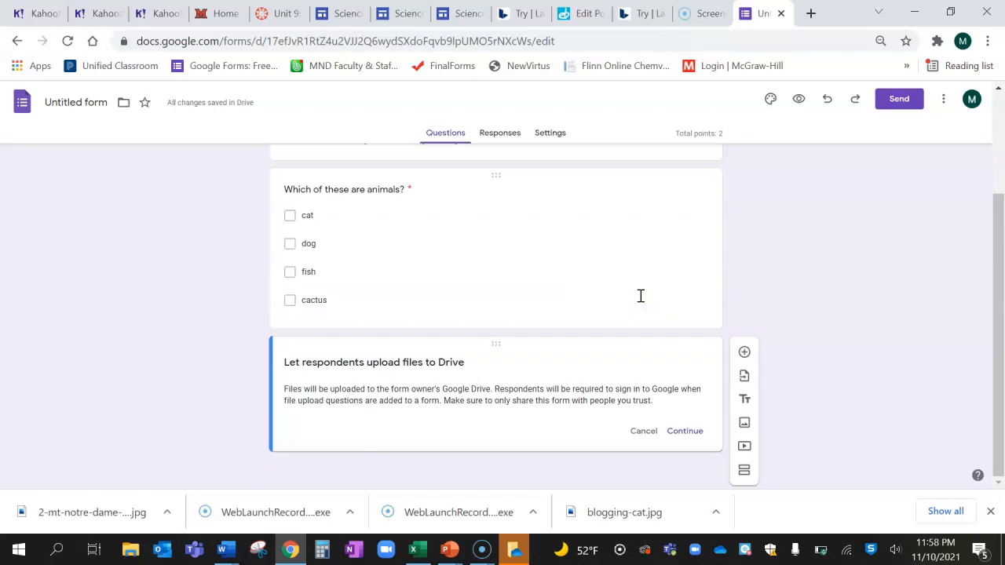
click(684, 433)
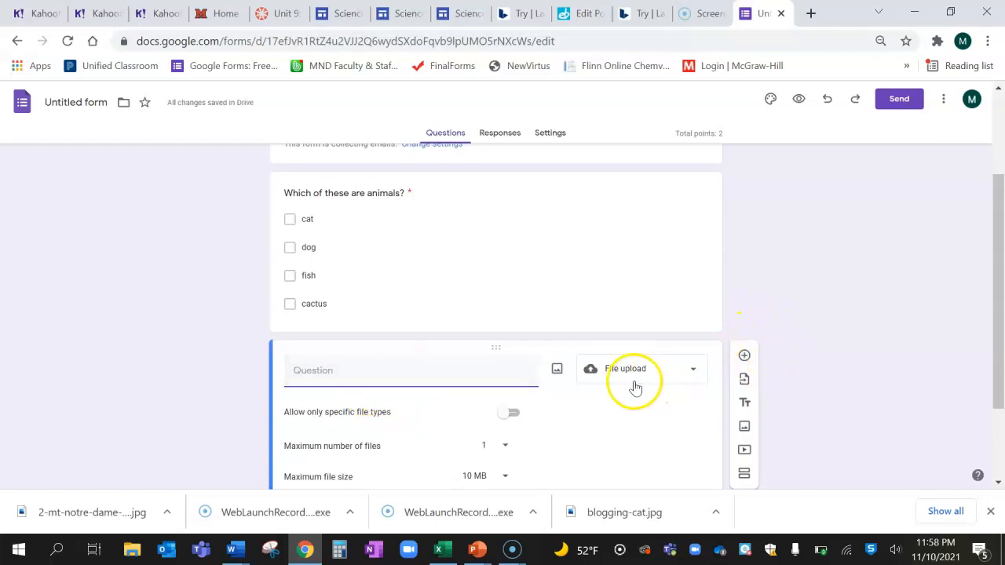
drag(998, 224, 998, 292)
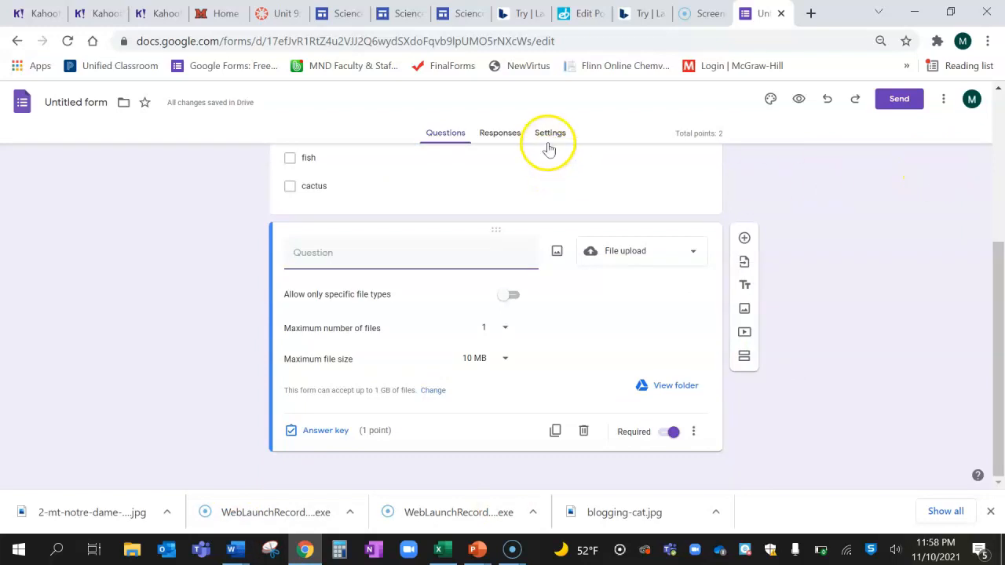
Create a new spreadsheet named "Untitled form (Responses)" as the destination for the form's responses, and return to the form.
click(499, 133)
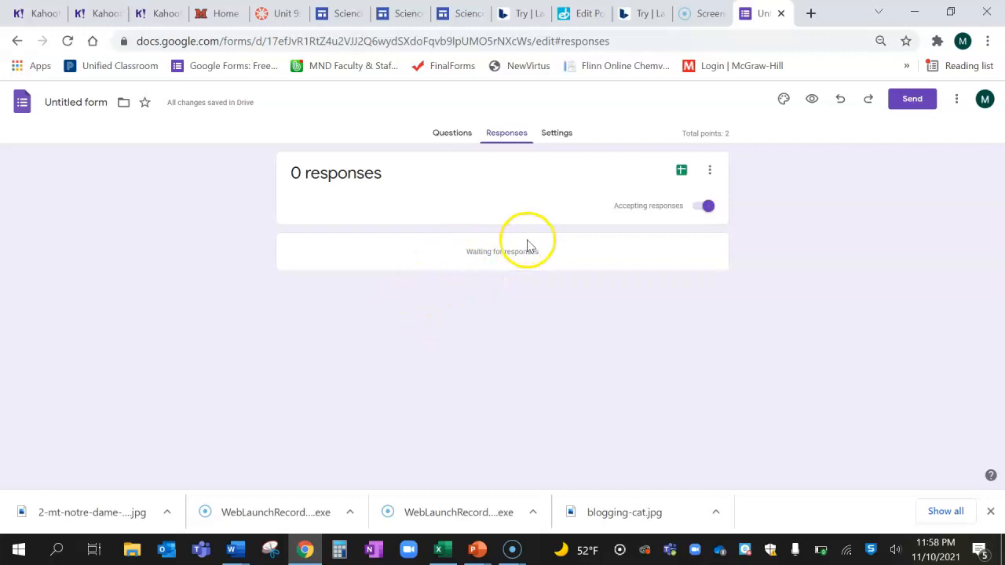
click(683, 174)
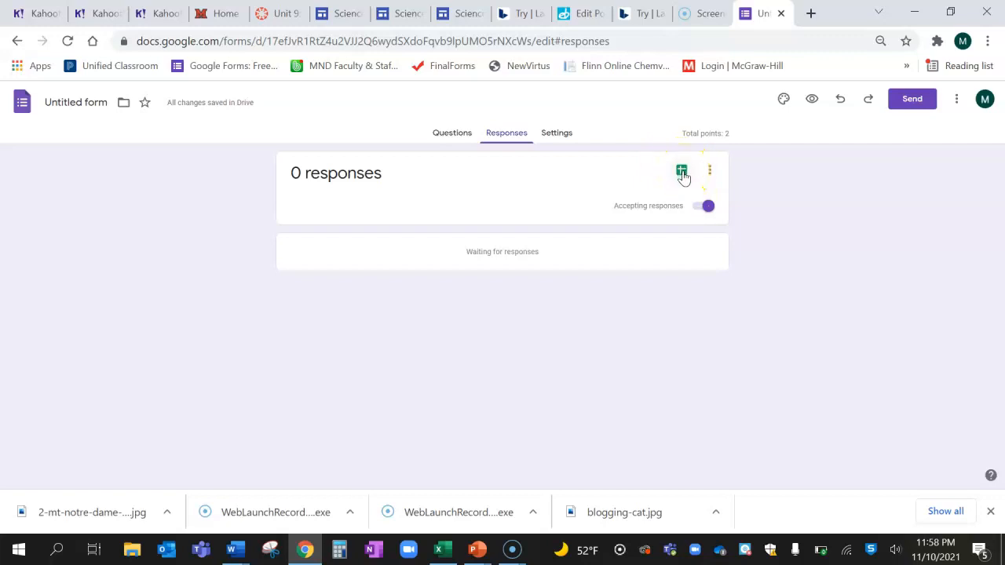
click(683, 176)
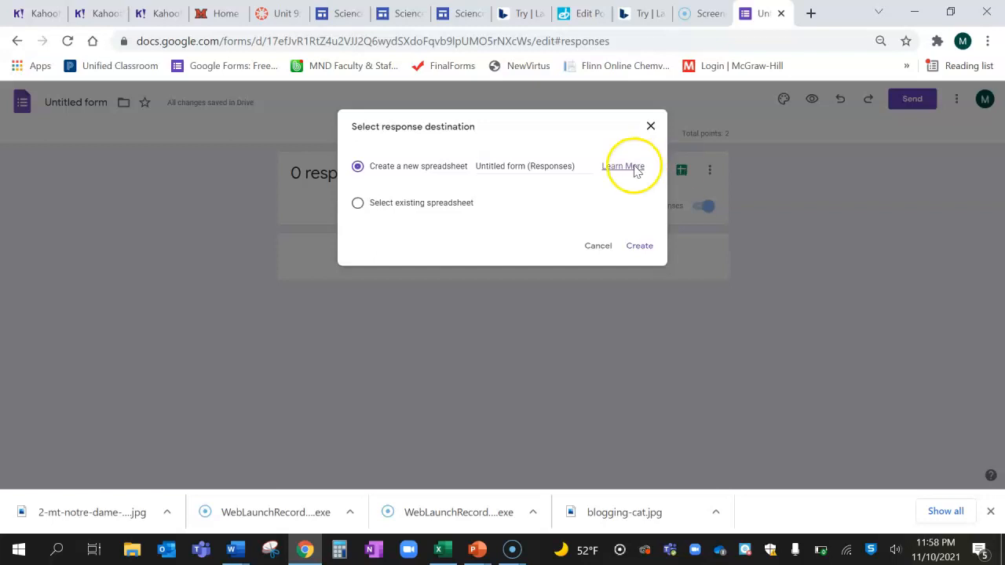
click(644, 246)
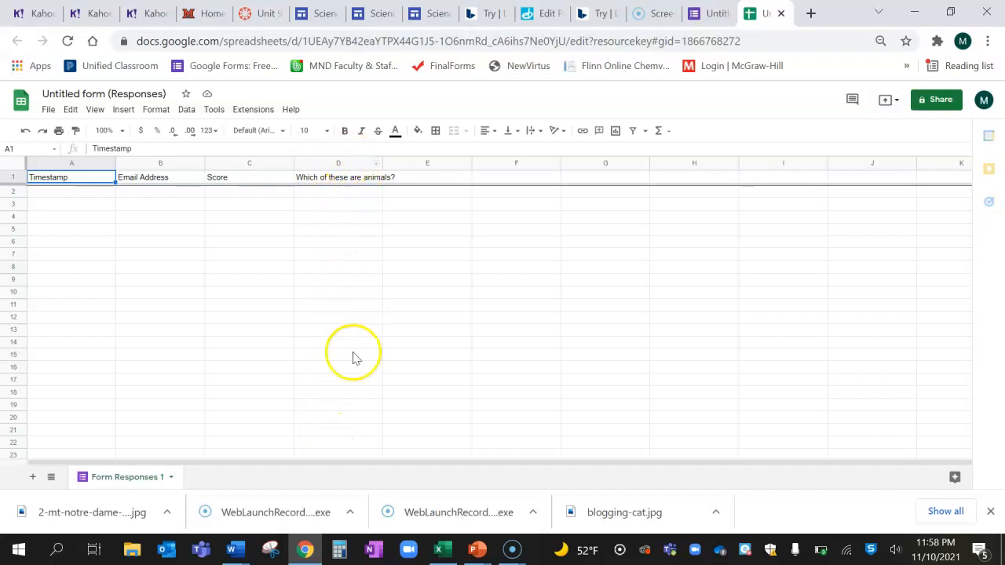
click(709, 17)
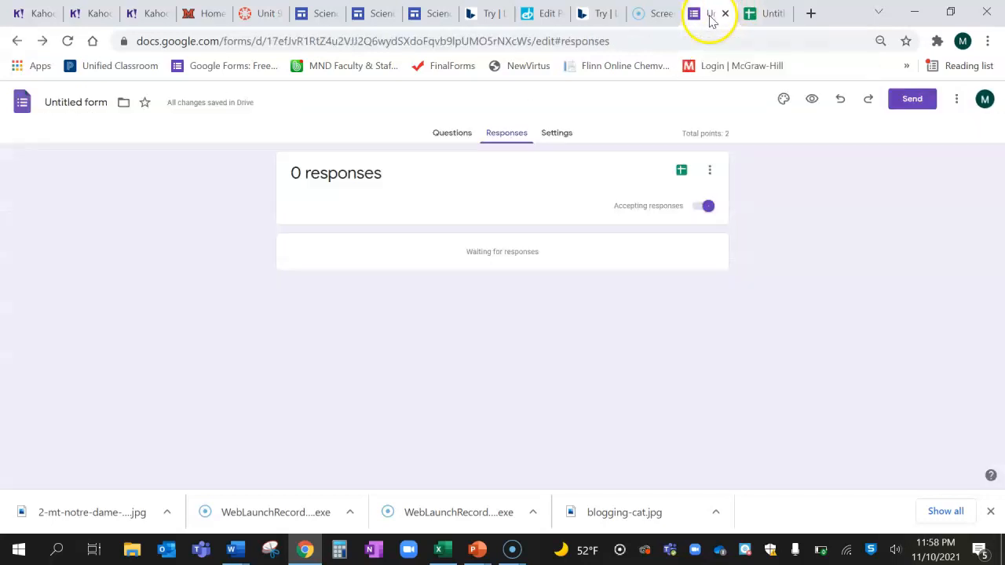
Review the form's link and HTML embed sharing options, then copy the shortened form link and close the sharing dialog.
click(914, 100)
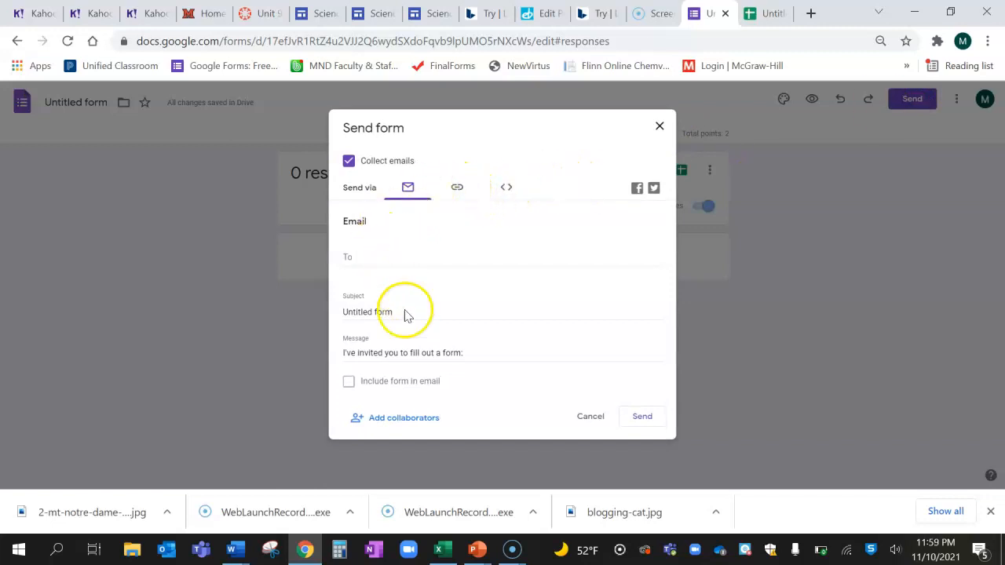
click(453, 187)
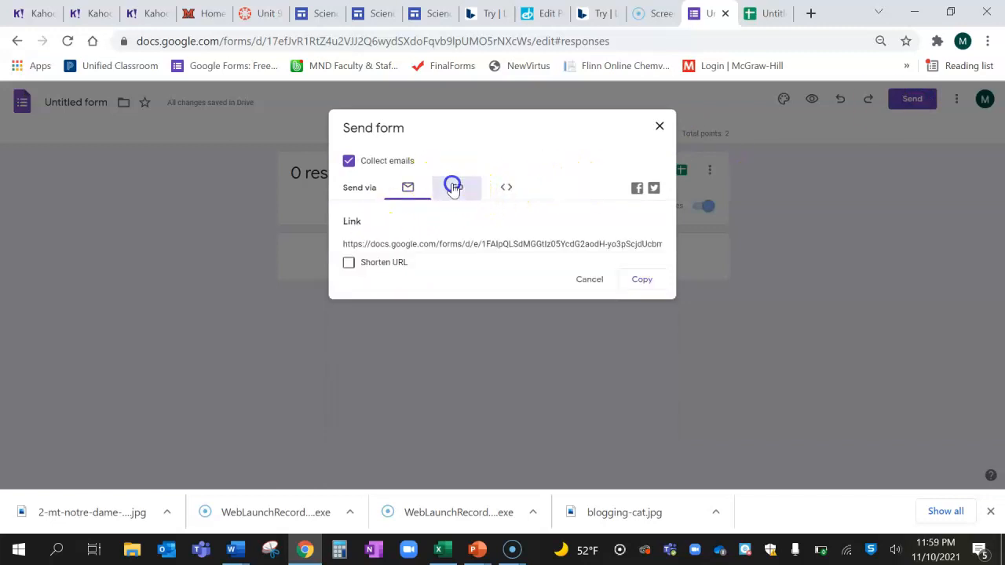
click(503, 186)
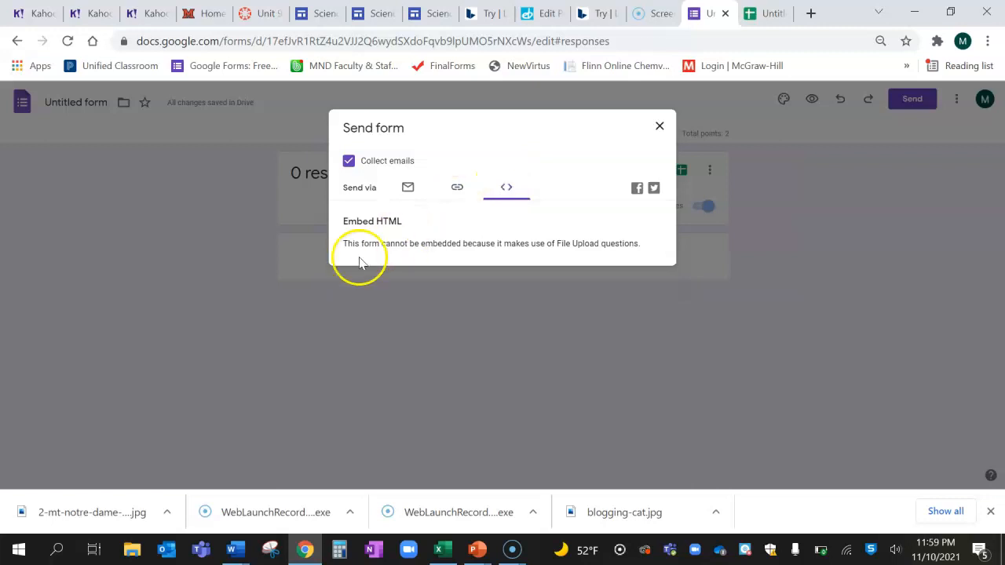
click(460, 194)
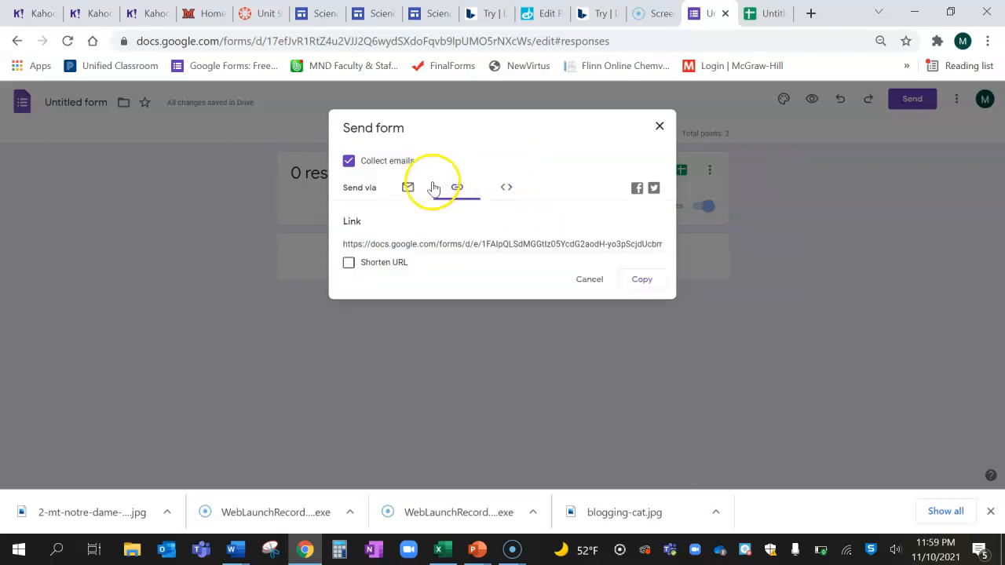
click(348, 263)
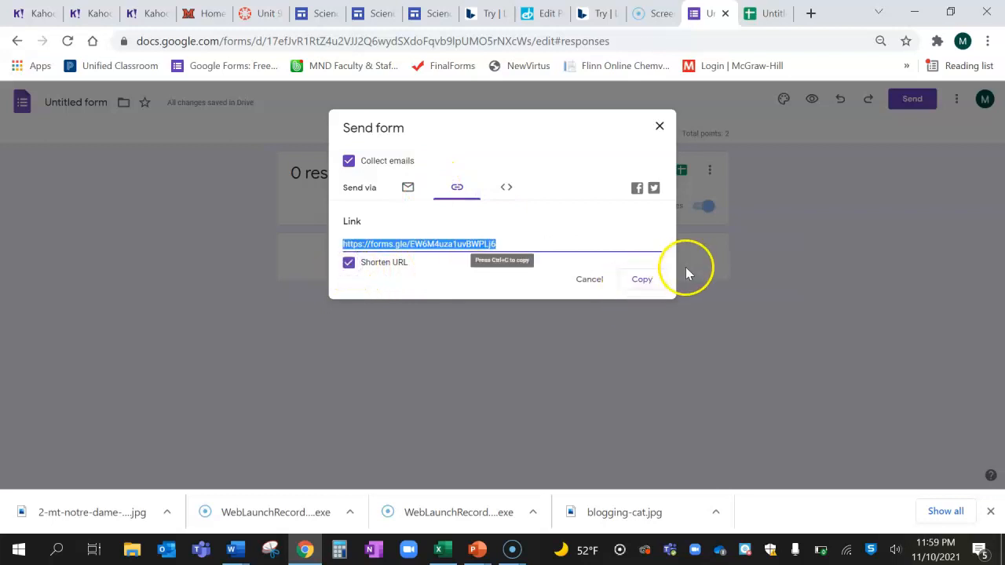
click(640, 279)
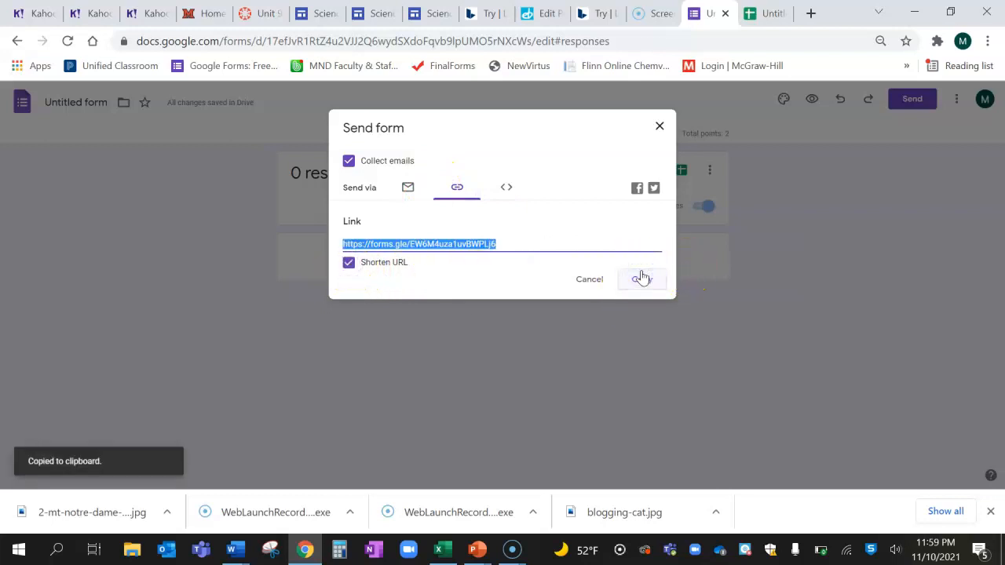
click(659, 126)
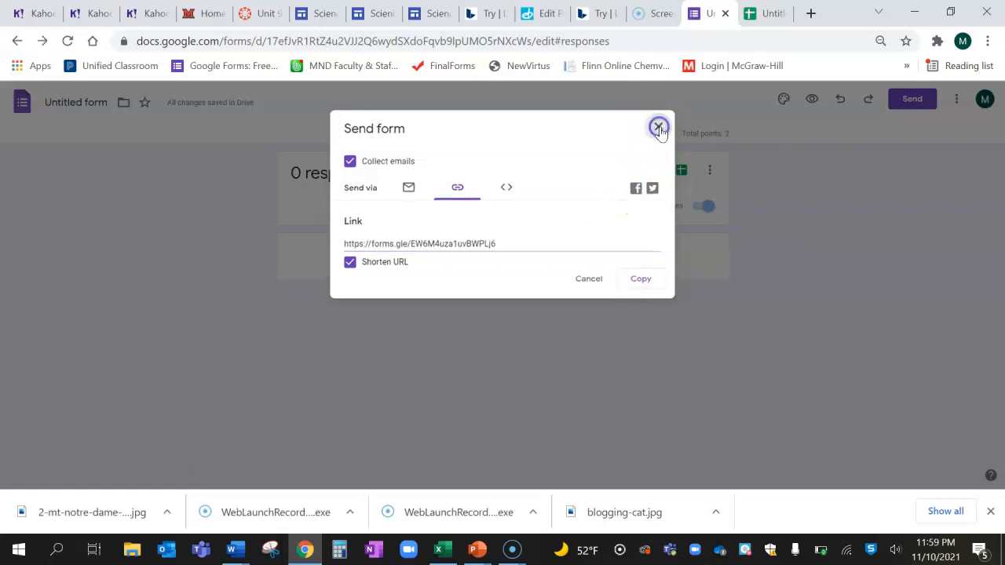